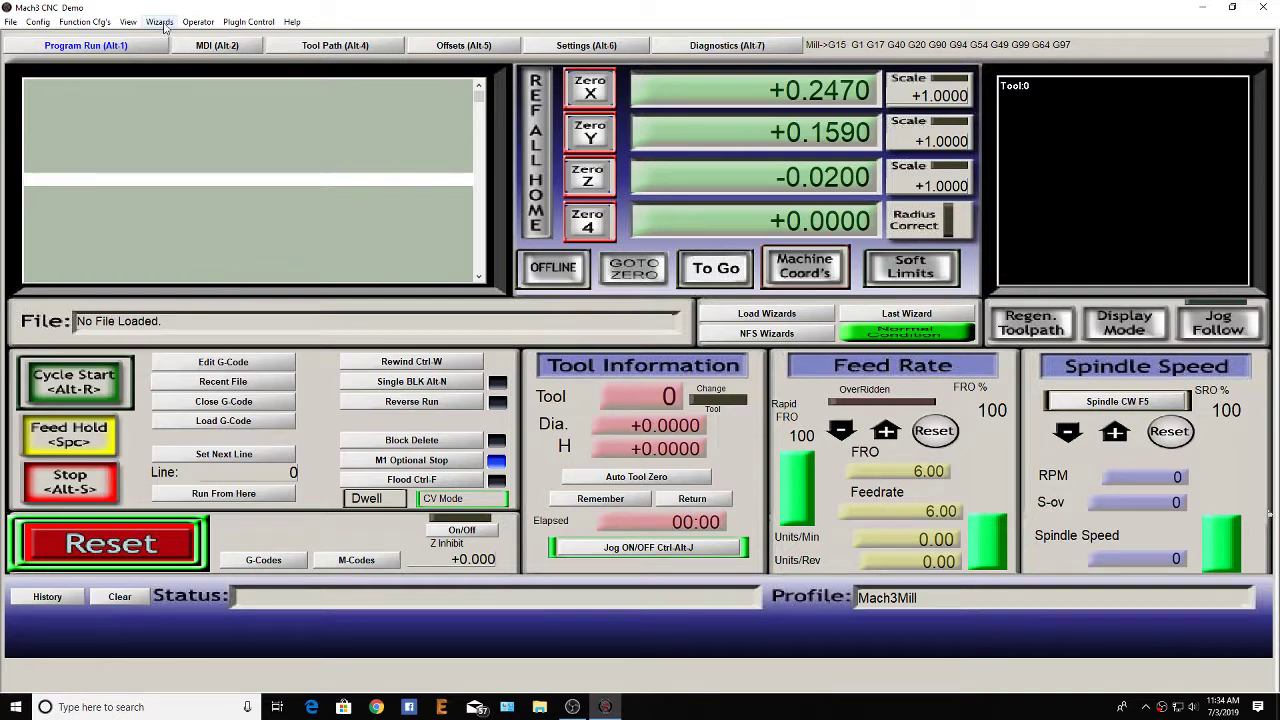
- From the Wizards list of CAM addons, select the Rectangular Pocket wizard
click(177, 39)
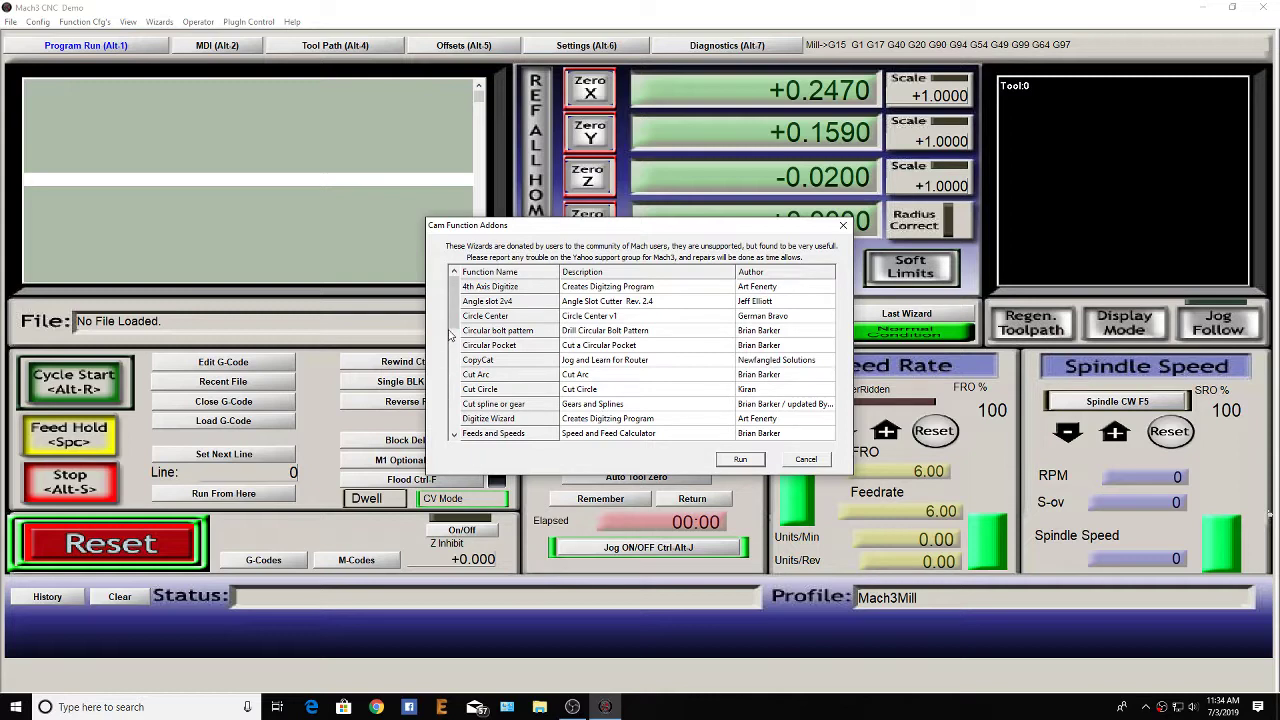
drag(454, 318, 462, 392)
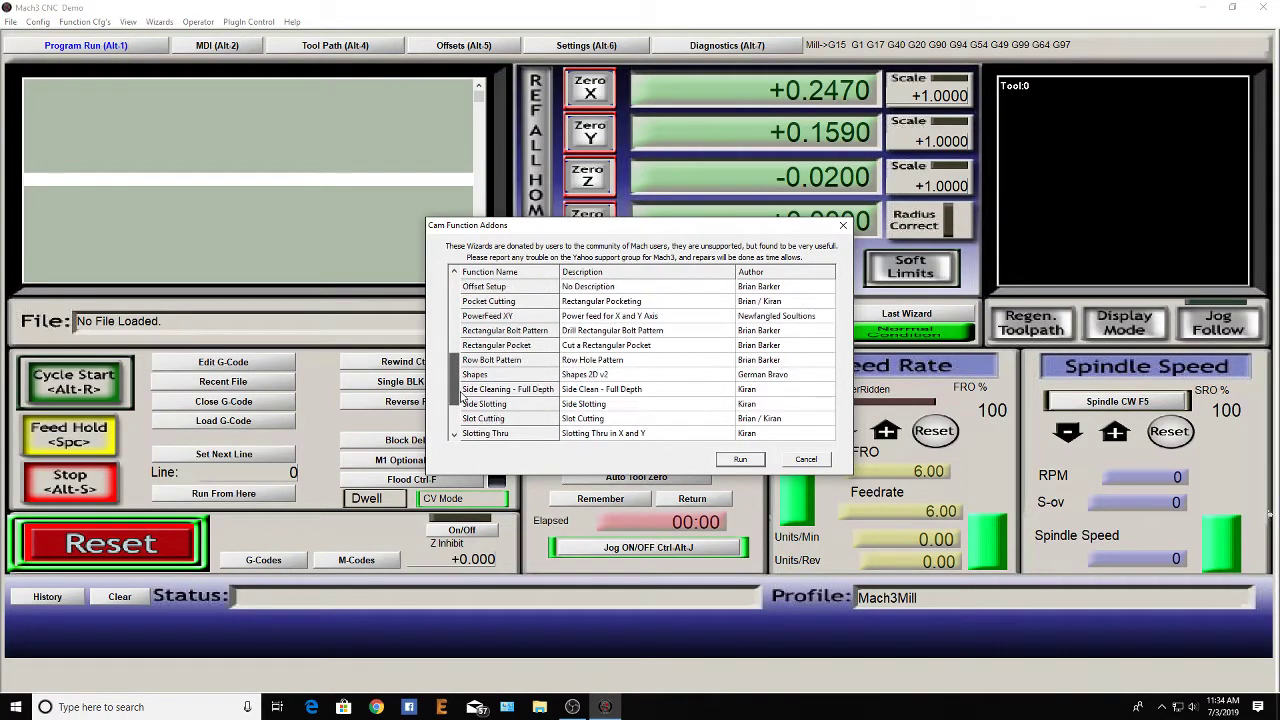
click(609, 347)
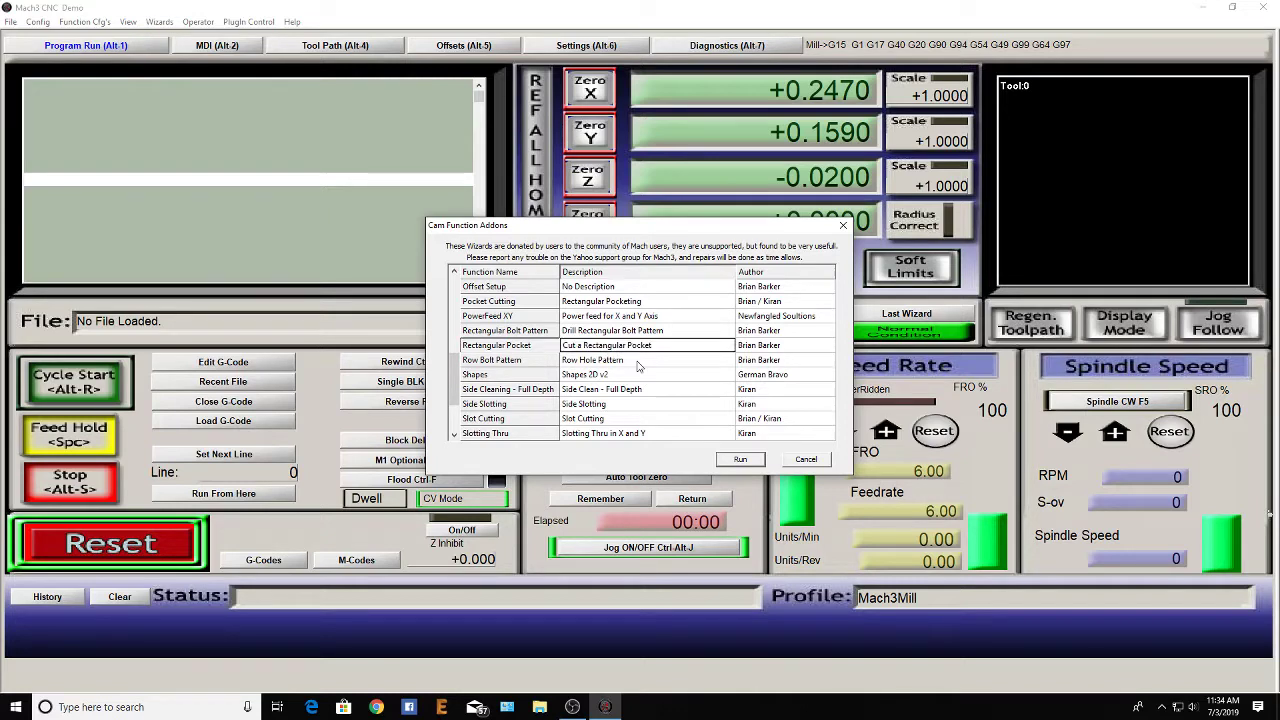
- Run the Rectangular Pocket wizard and enter length 4, width 2 and finish amount 0.02
click(740, 461)
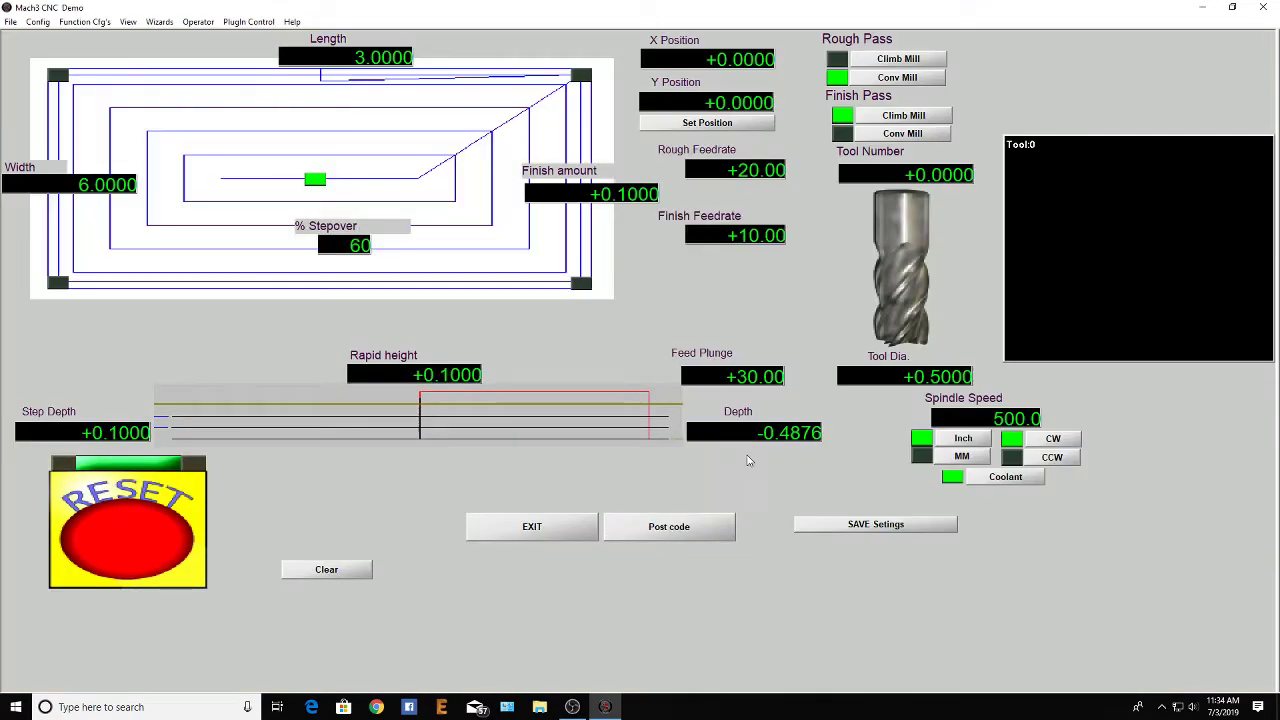
click(383, 58)
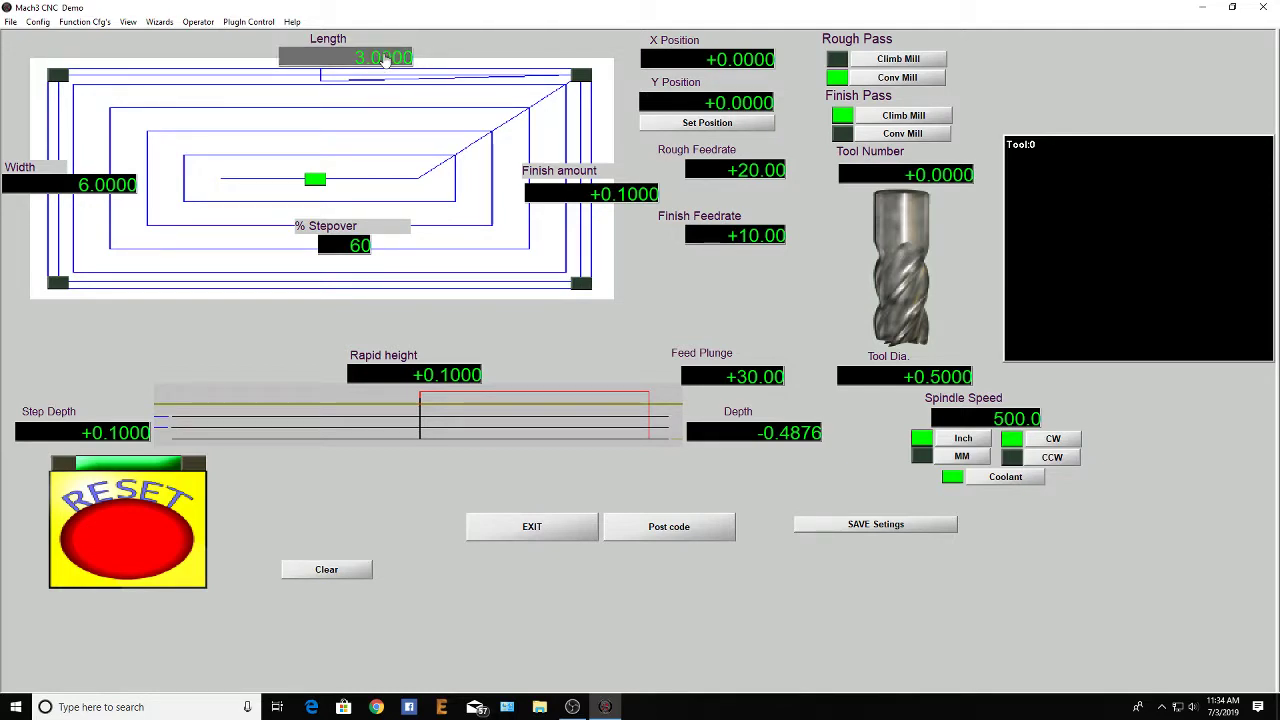
text(4)
key(Return)
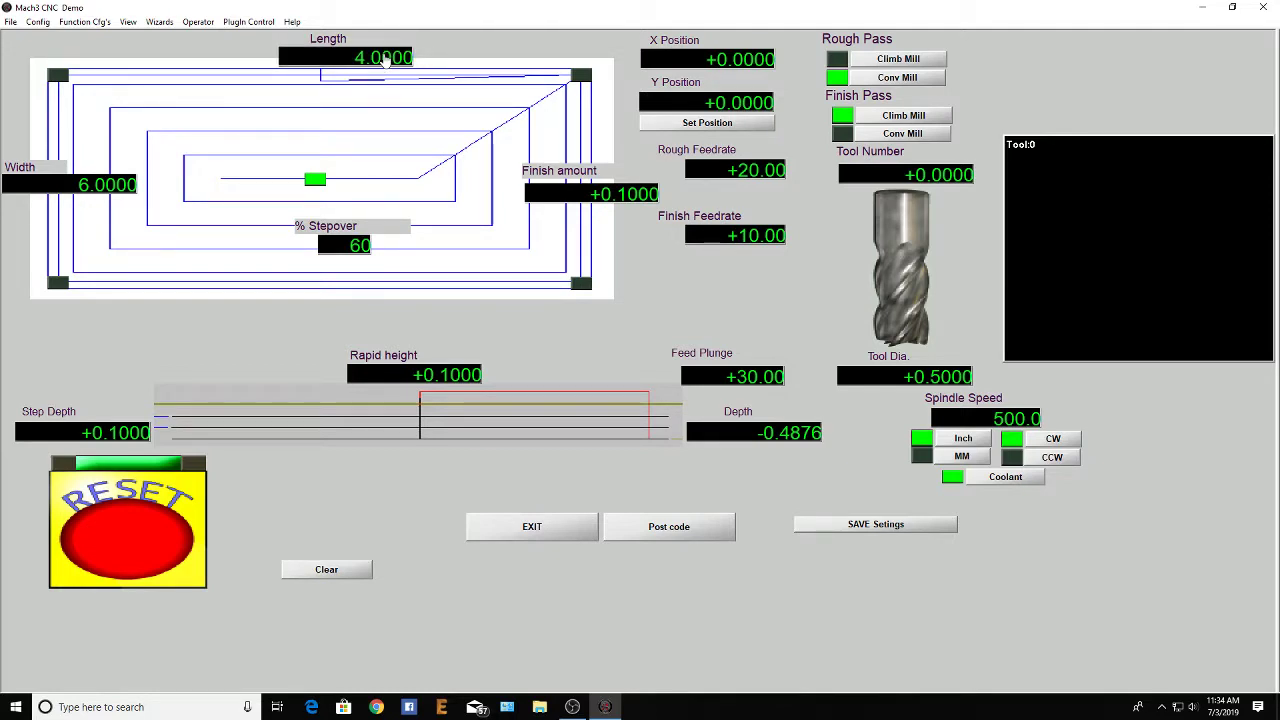
click(114, 185)
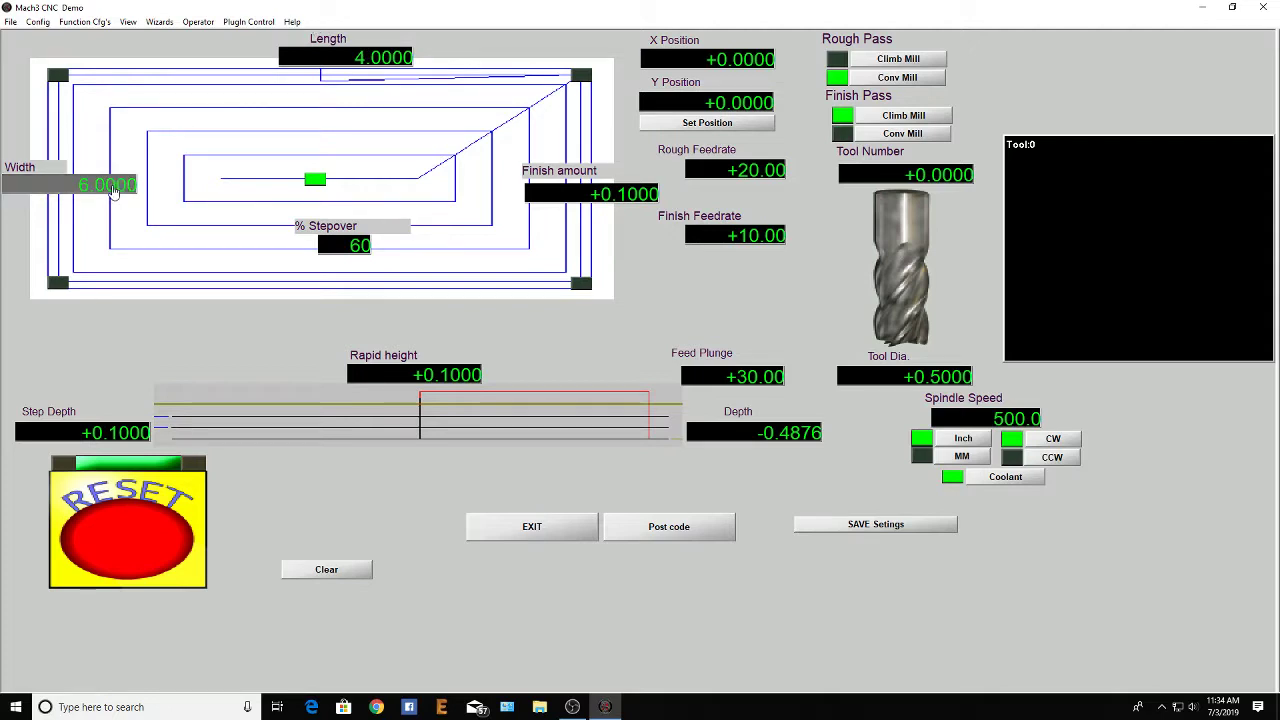
text(2)
key(Return)
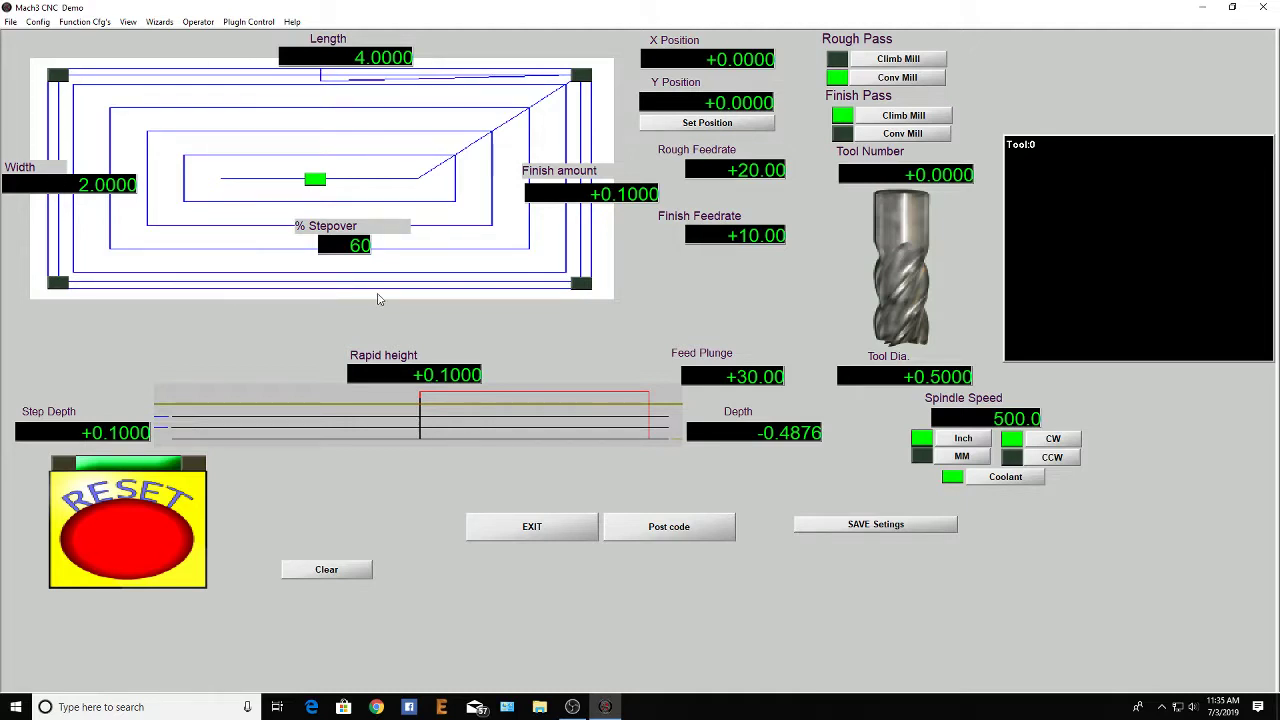
click(638, 195)
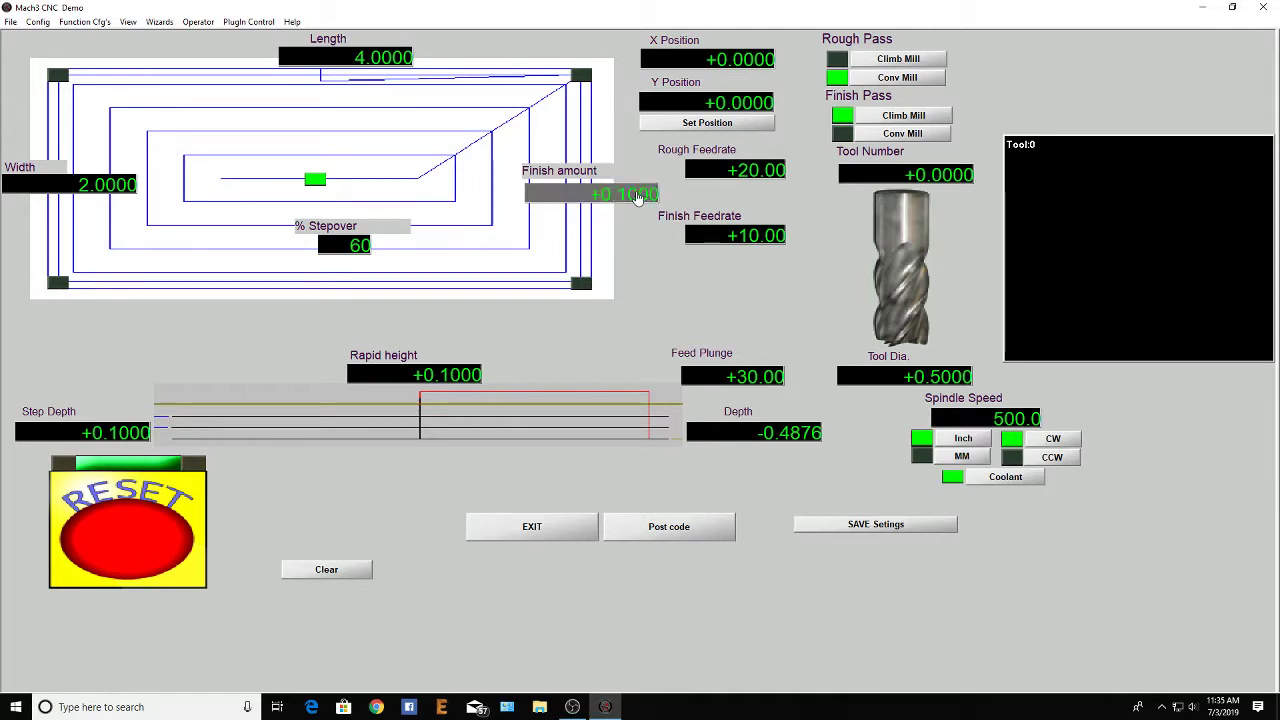
text(0.02)
key(Return)
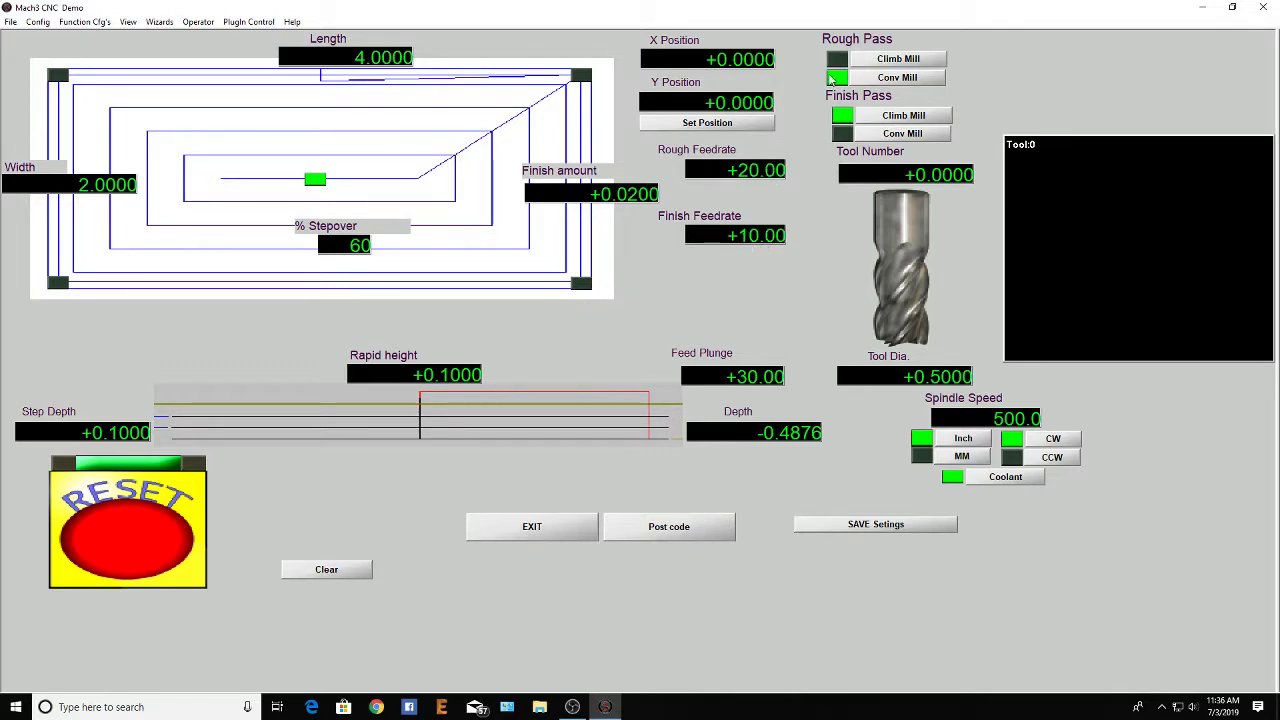
- Set Climb Mill for the rough pass, Tool Number 1, Tool Dia. .25 and Feed Plunge 3
click(909, 61)
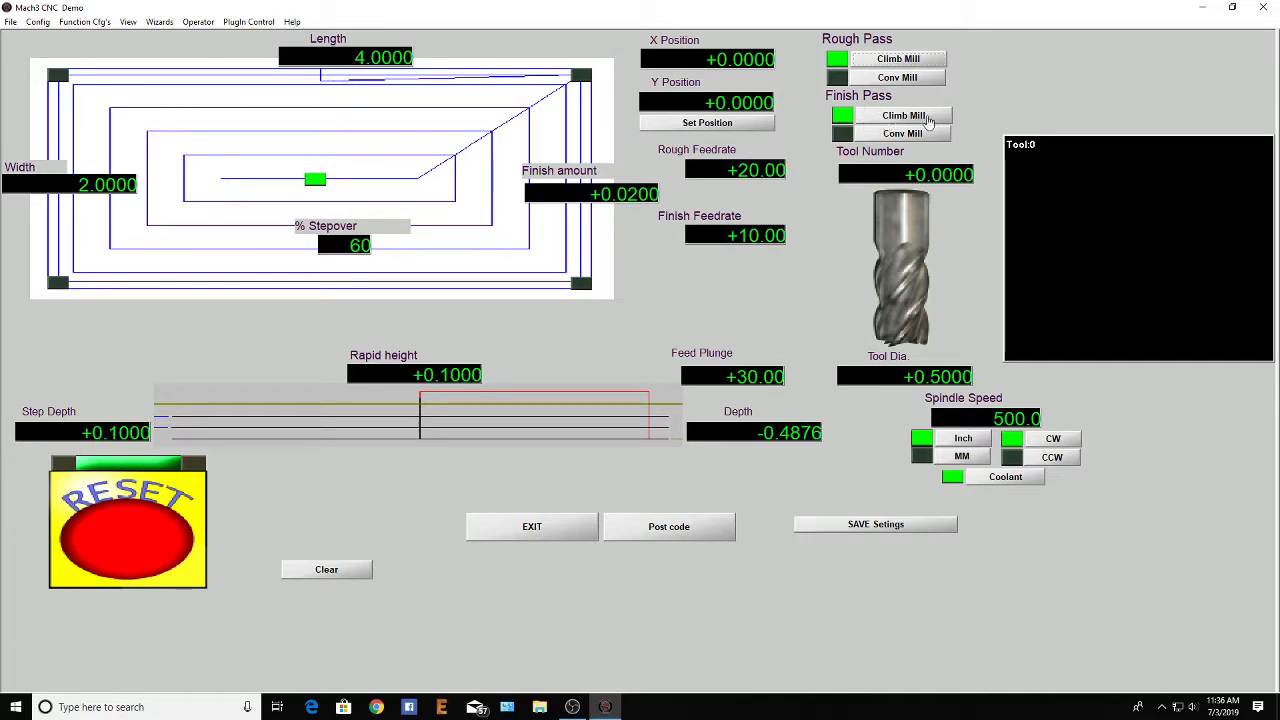
click(960, 176)
text(1)
key(Return)
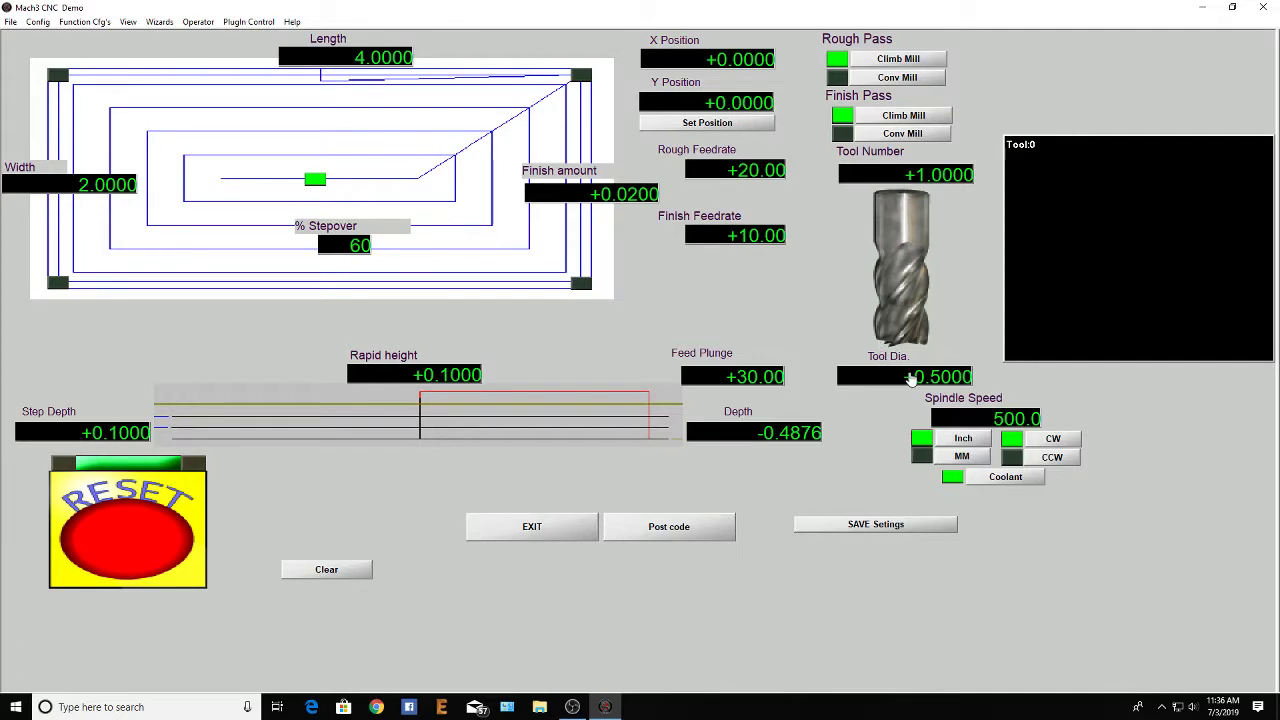
click(911, 379)
text(.25)
key(Return)
click(755, 377)
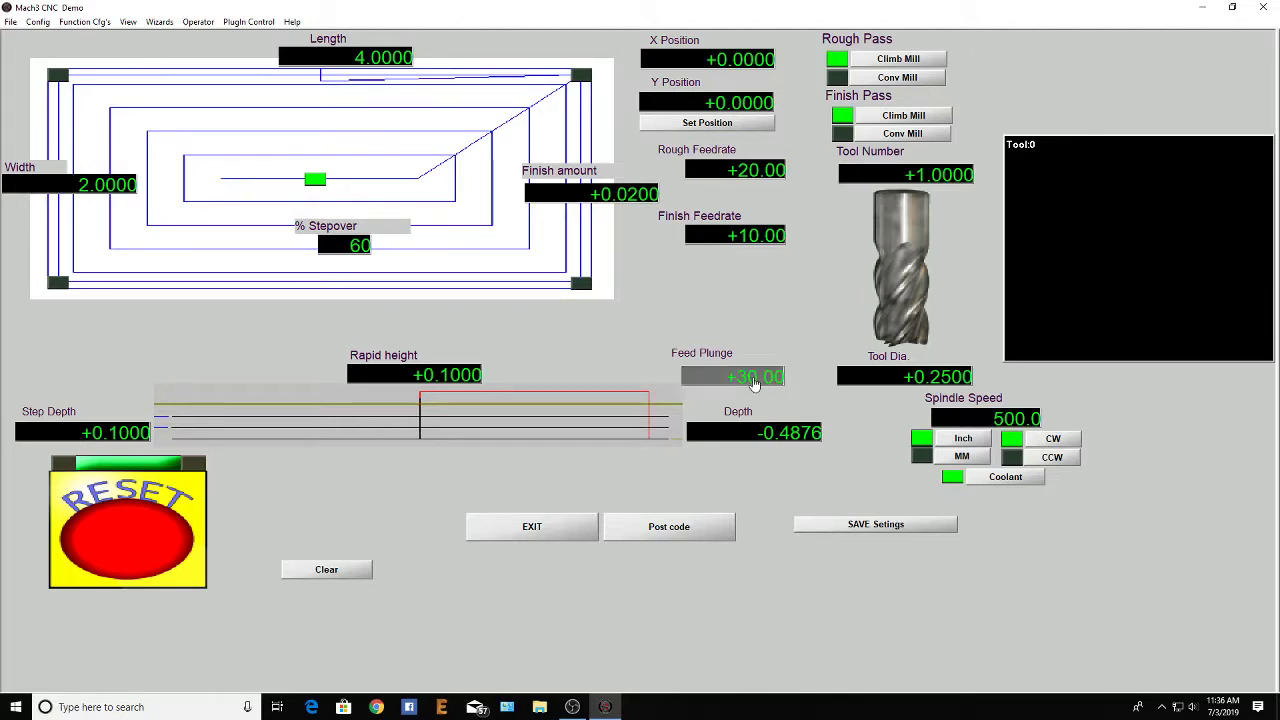
text(3)
key(Return)
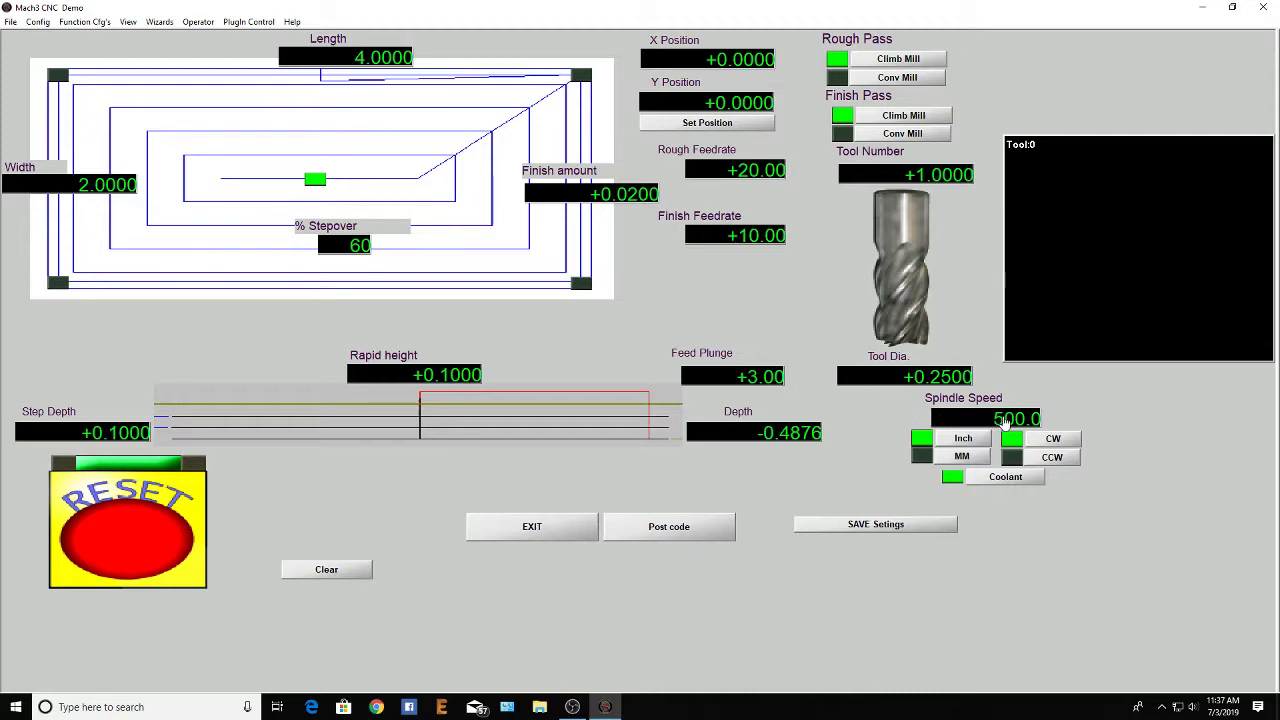
- Enter 6500 in the Spindle Speed field
click(1004, 422)
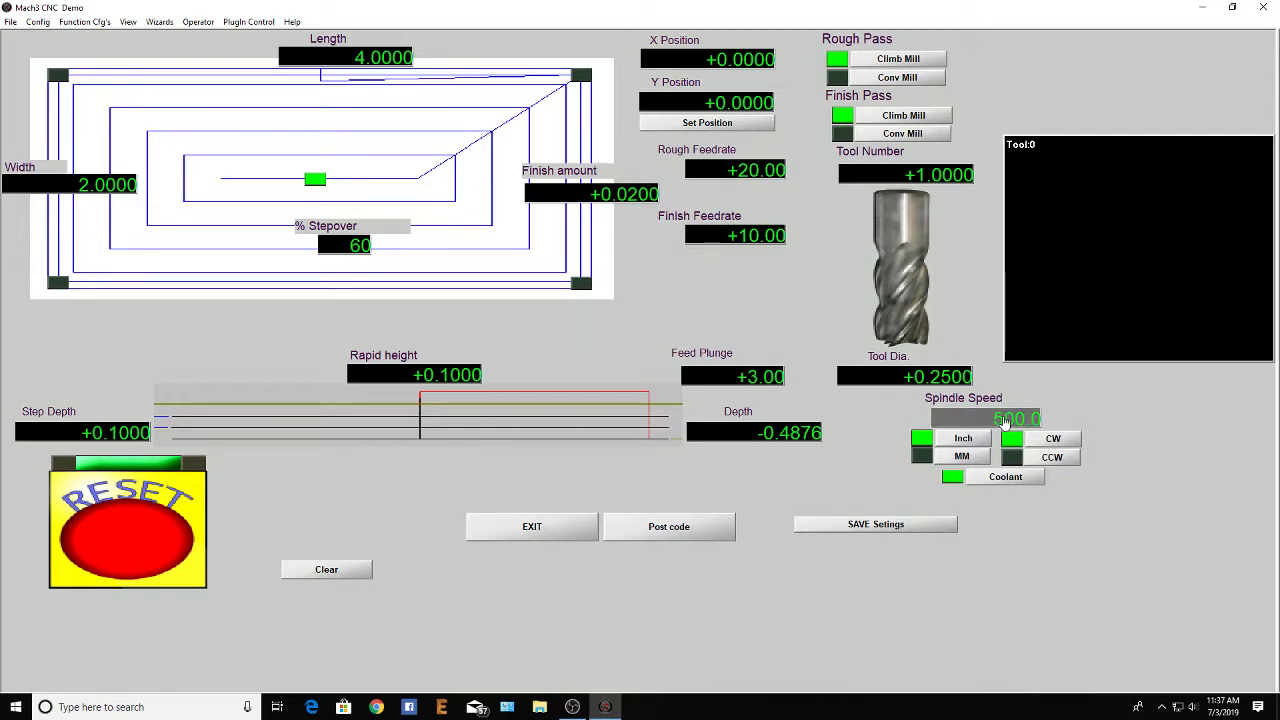
text(6500)
key(Return)
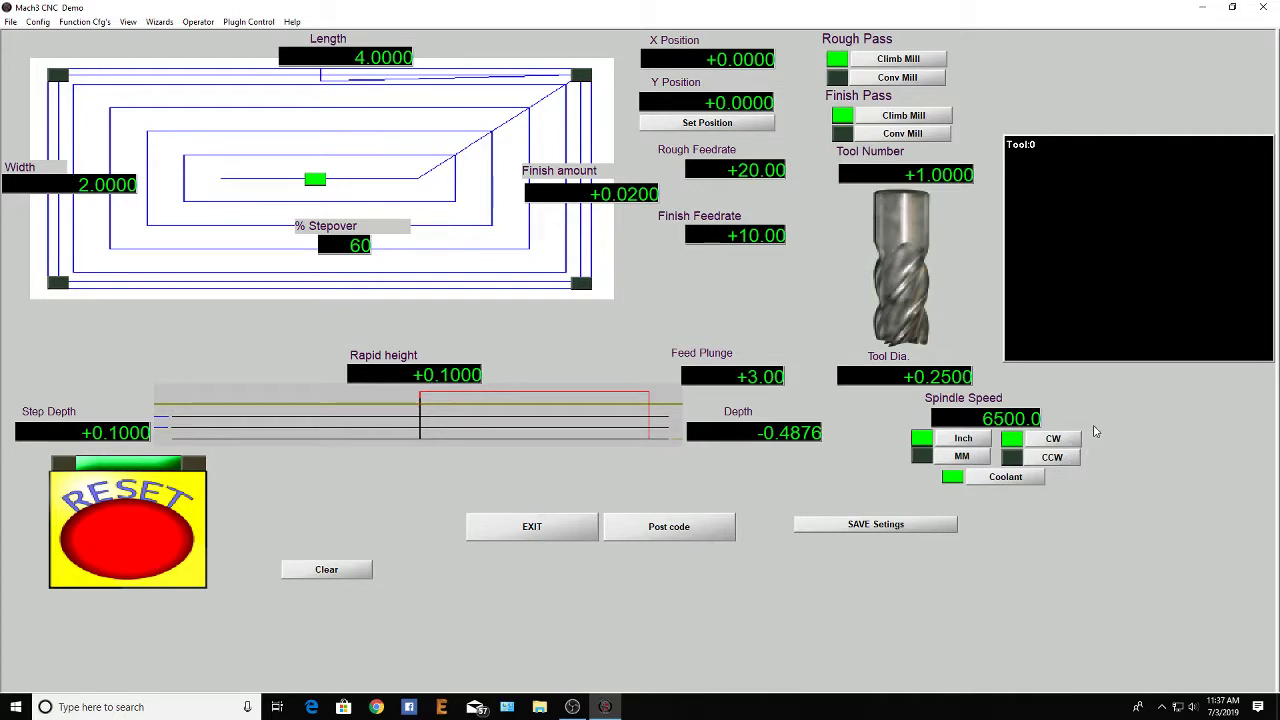
- Switch coolant off, set Depth to -0.5 and set Step Depth to 0.05
click(995, 480)
click(809, 433)
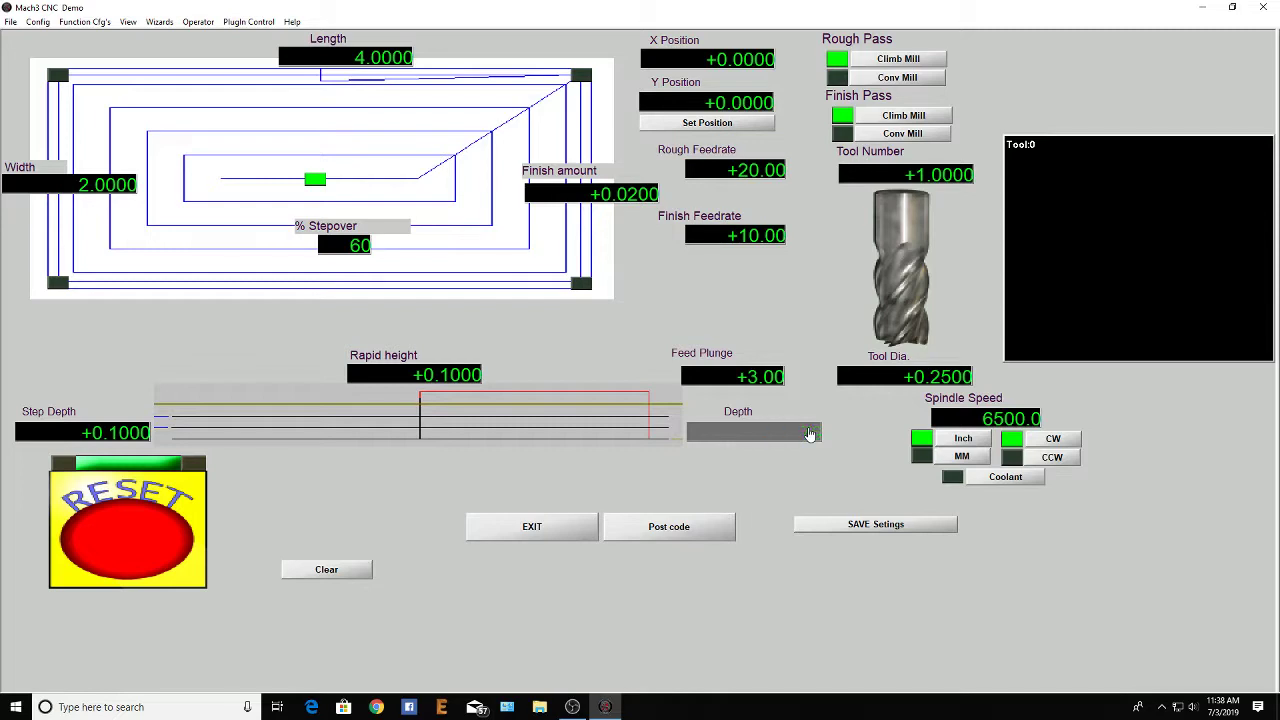
text(-0.5)
key(Return)
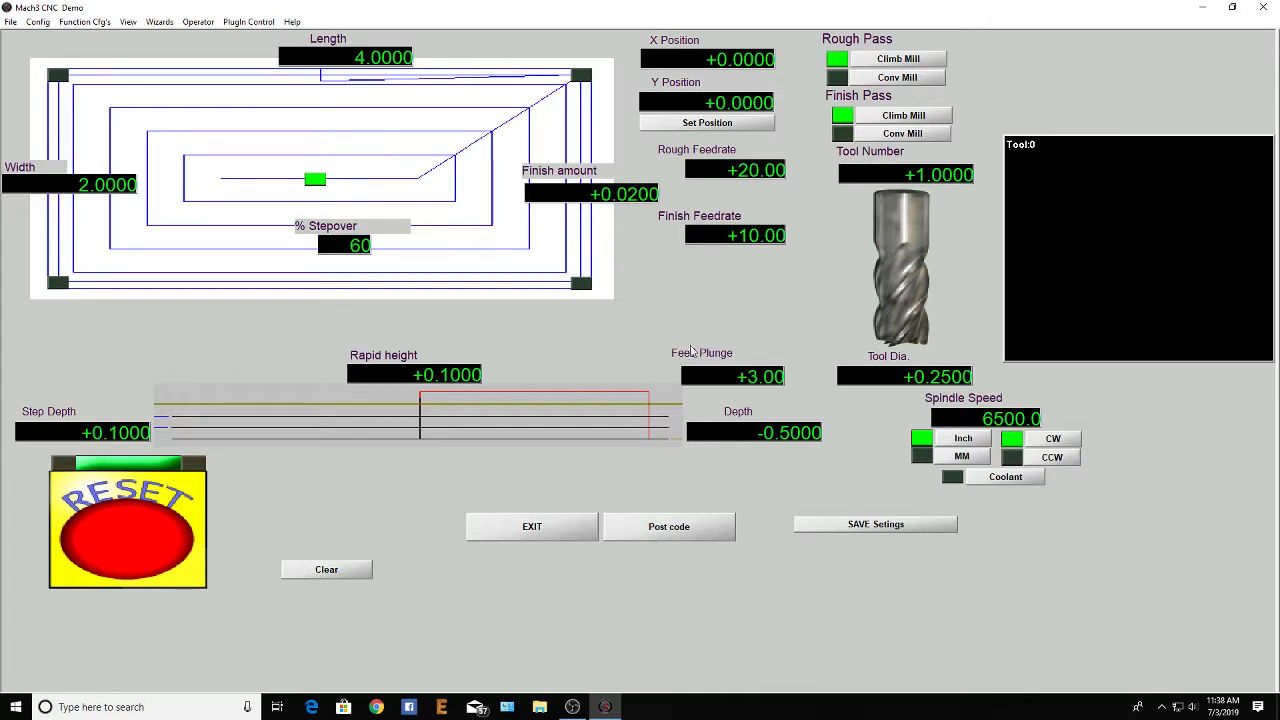
click(128, 432)
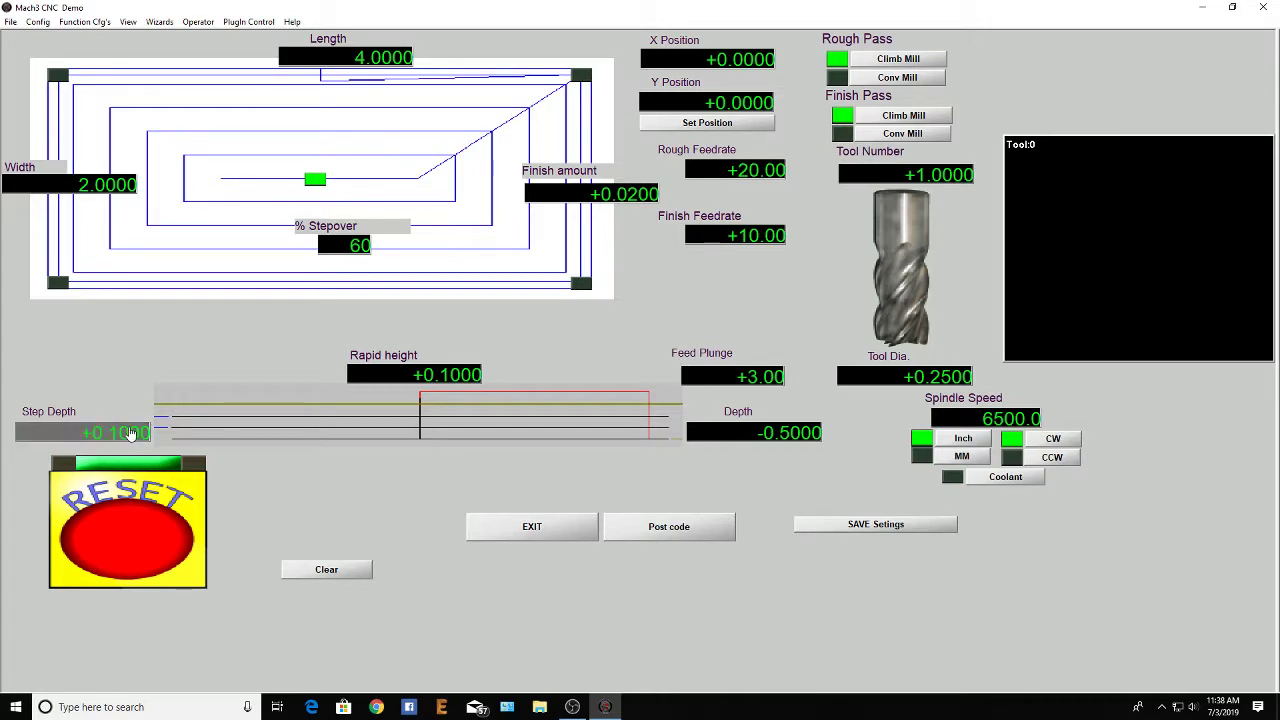
text(0.05)
key(Return)
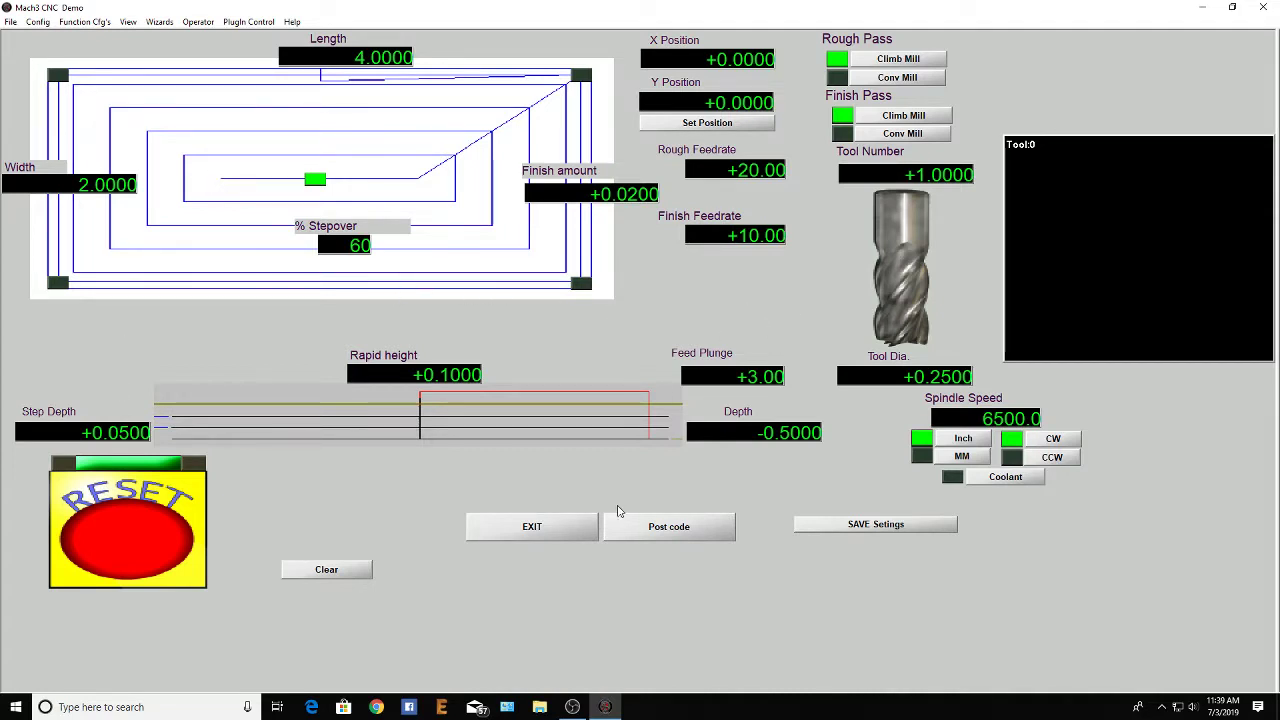
- Post the wizard's pocket code to load it as Recpocket.tap
click(663, 537)
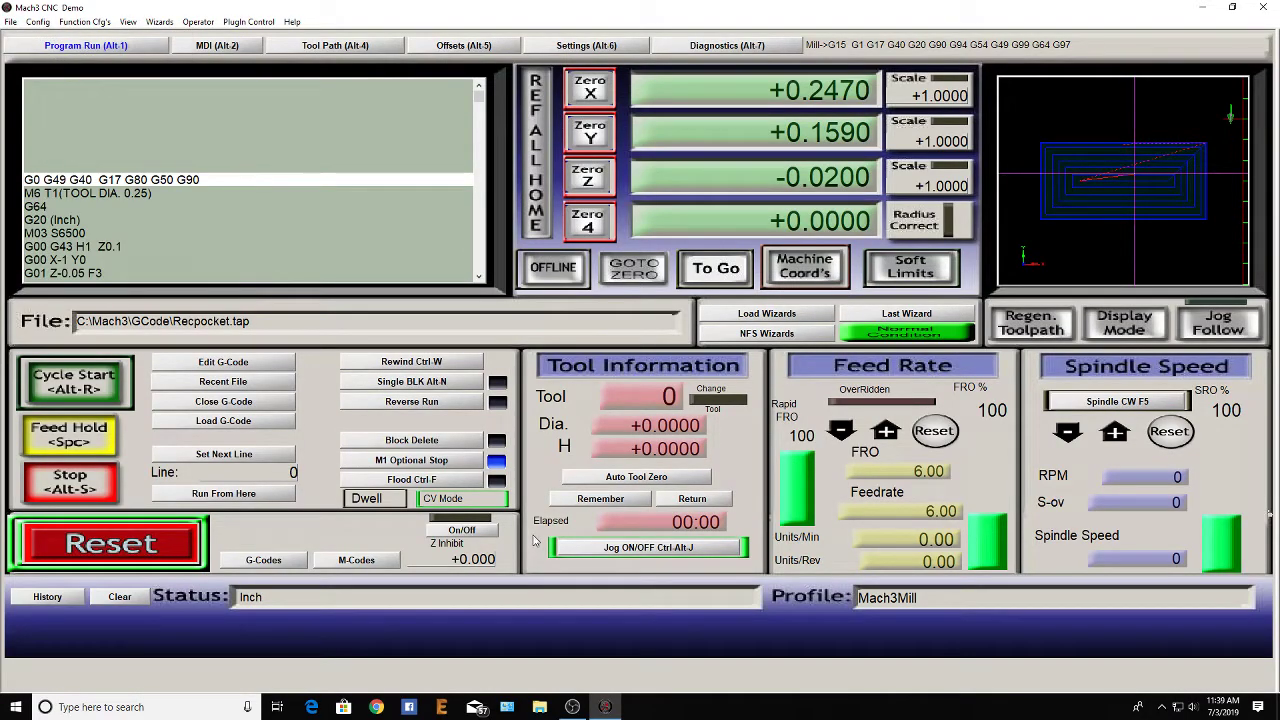
- Cycle-start Recpocket.tap and follow it in the Tool Path (Alt-4) screen
click(75, 388)
click(369, 50)
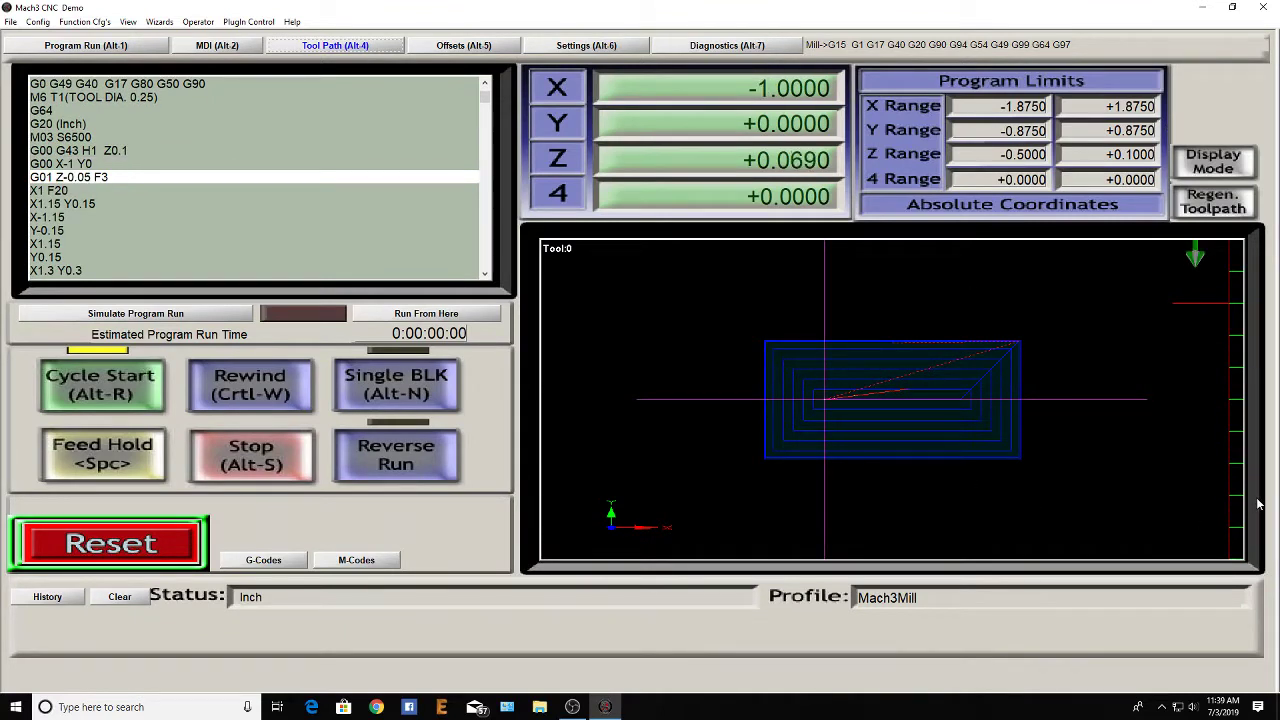